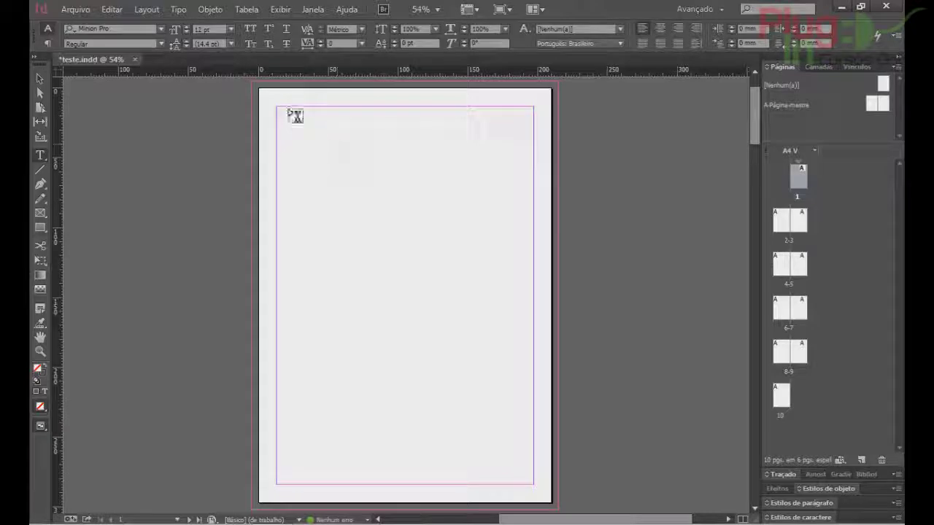
Step: Draw a text frame about 103.5 by 109 mm starting at the upper-left margin corner of page 1
{"action": "left_click_drag", "start_coordinate": [281, 110], "coordinate": [421, 257]}
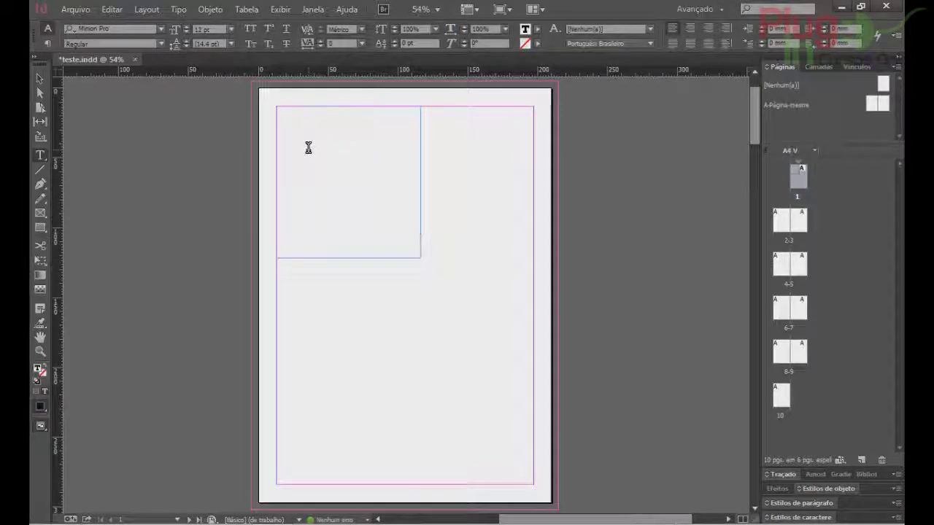
{"action": "type", "text": "Esbrevbucvbuch"}
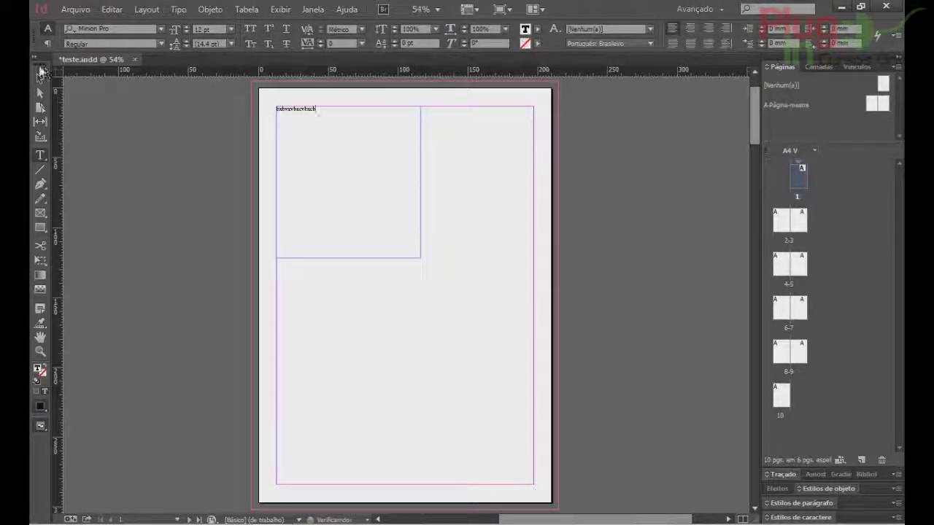
{"action": "double_click", "coordinate": [348, 111]}
{"action": "key", "text": "BackSpace"}
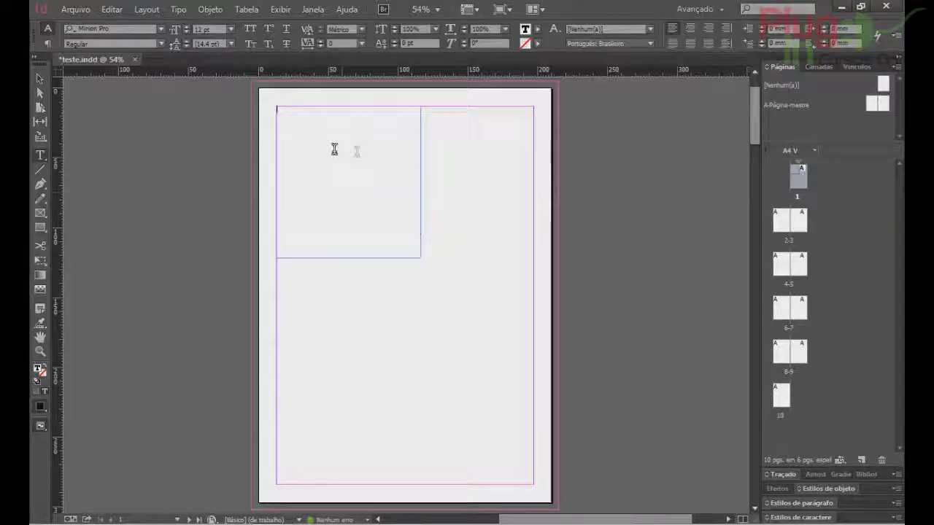
Step: Fill the empty text frame with placeholder text
{"action": "right_click", "coordinate": [285, 121]}
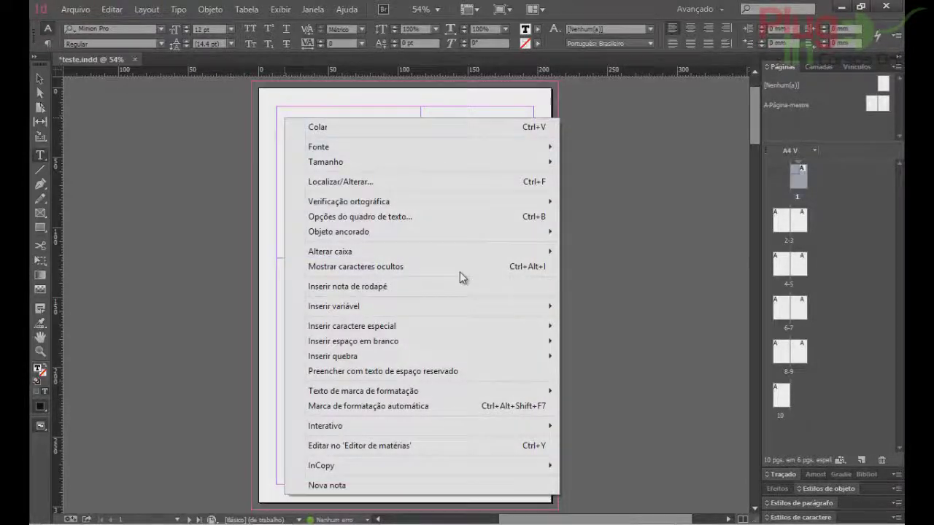
{"action": "left_click", "coordinate": [387, 373]}
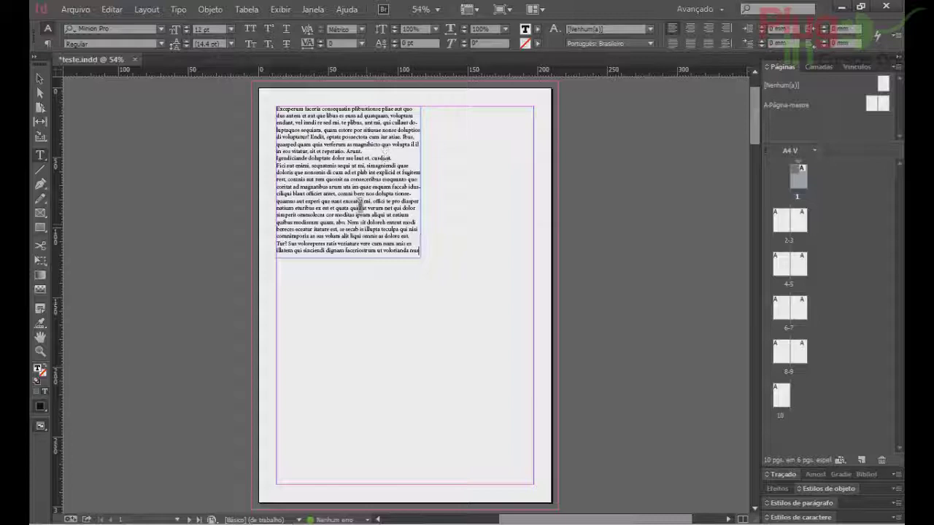
Step: Shrink the text frame to about 82 mm wide and 93 mm high so its text overflows
{"action": "left_click", "coordinate": [40, 77]}
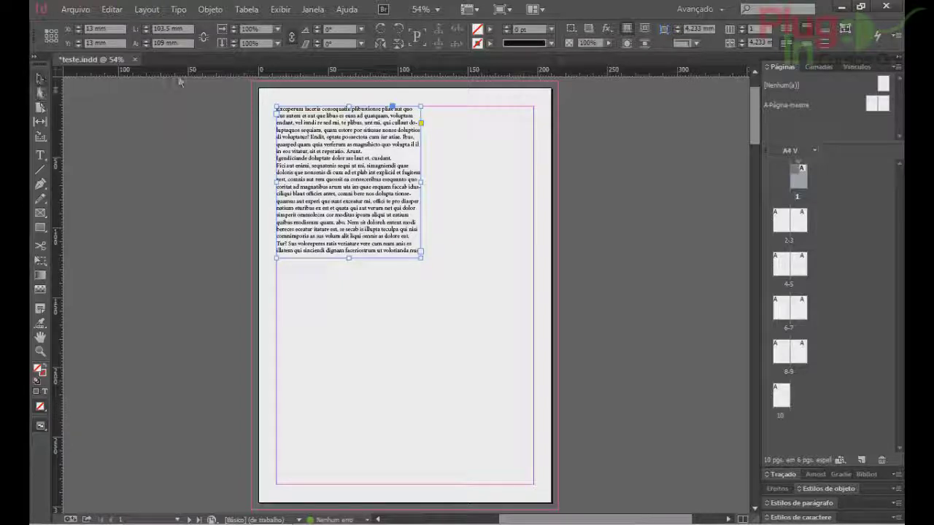
{"action": "left_click_drag", "start_coordinate": [420, 182], "coordinate": [391, 183]}
{"action": "mouse_move", "coordinate": [333, 257]}
{"action": "left_mouse_down"}
{"action": "mouse_move", "coordinate": [333, 214]}
{"action": "mouse_move", "coordinate": [332, 256]}
{"action": "left_mouse_up"}
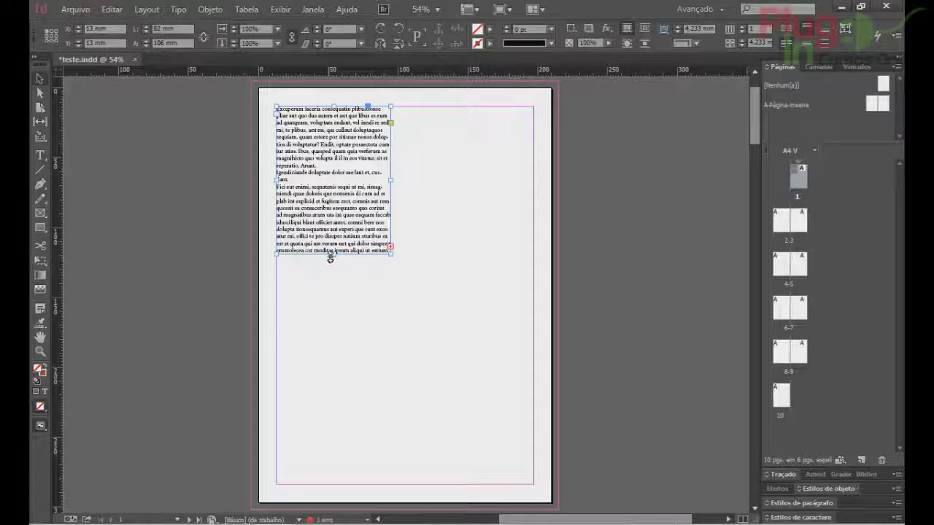
{"action": "left_click_drag", "start_coordinate": [335, 256], "coordinate": [334, 236]}
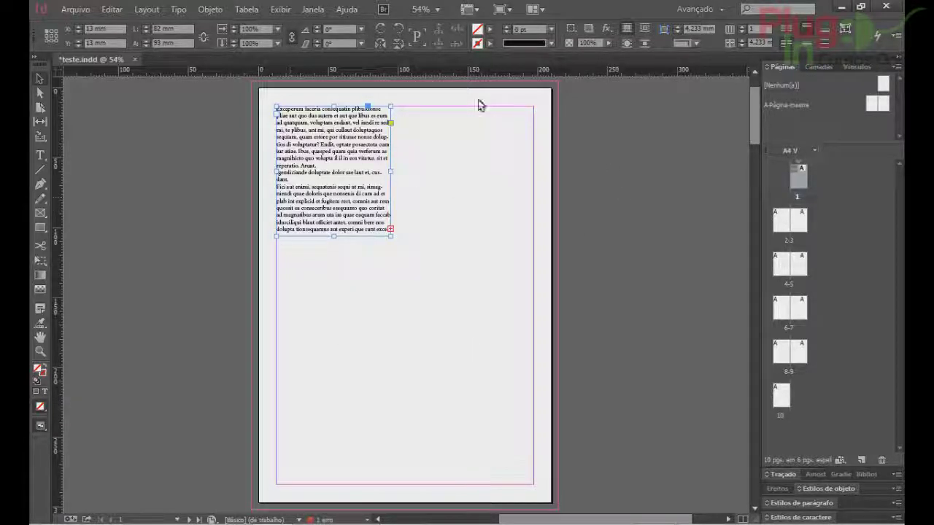
Step: Examine the text error in the Preflight report down to the affected frame, go to that frame and close the report
{"action": "double_click", "coordinate": [327, 519]}
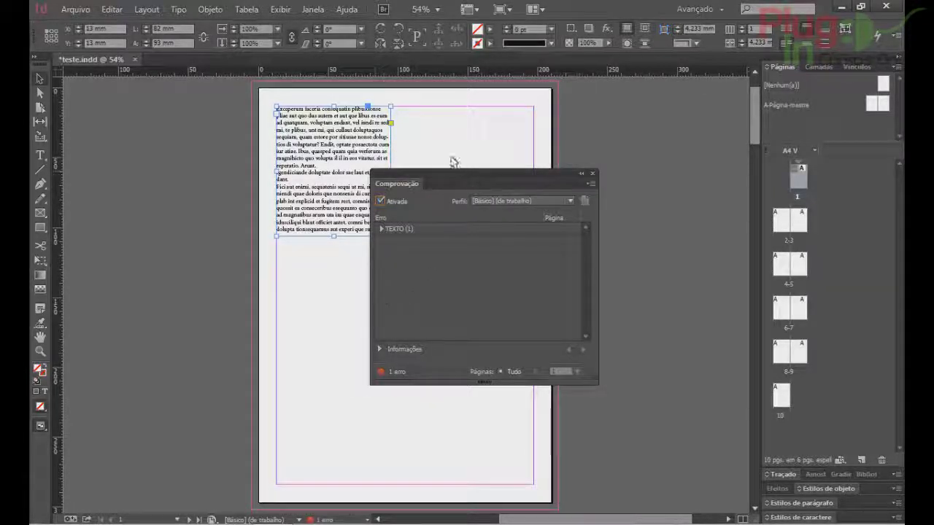
{"action": "left_click", "coordinate": [380, 229]}
{"action": "left_click", "coordinate": [391, 240]}
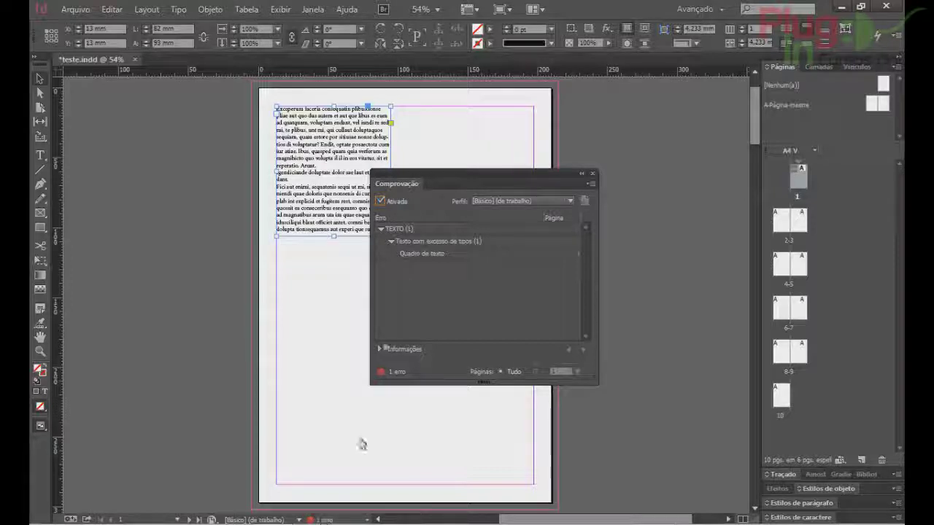
{"action": "double_click", "coordinate": [437, 257]}
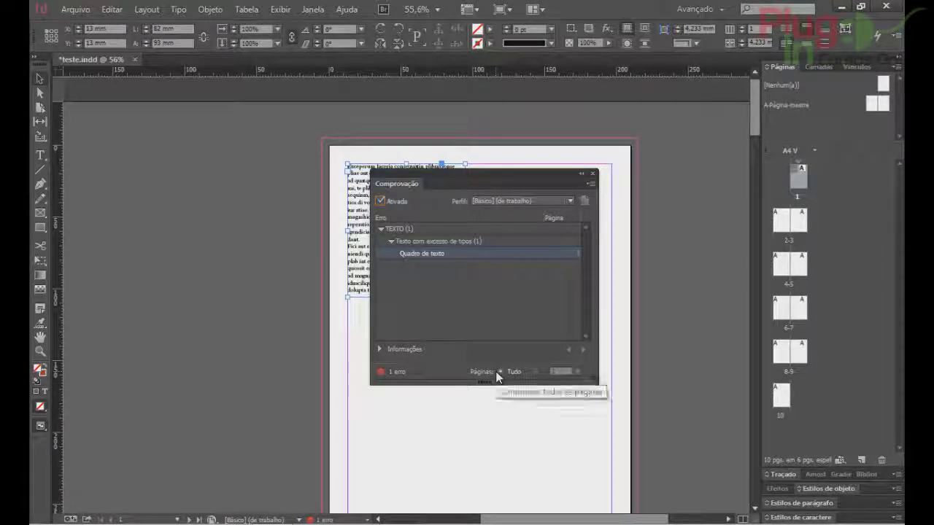
{"action": "left_click", "coordinate": [592, 174]}
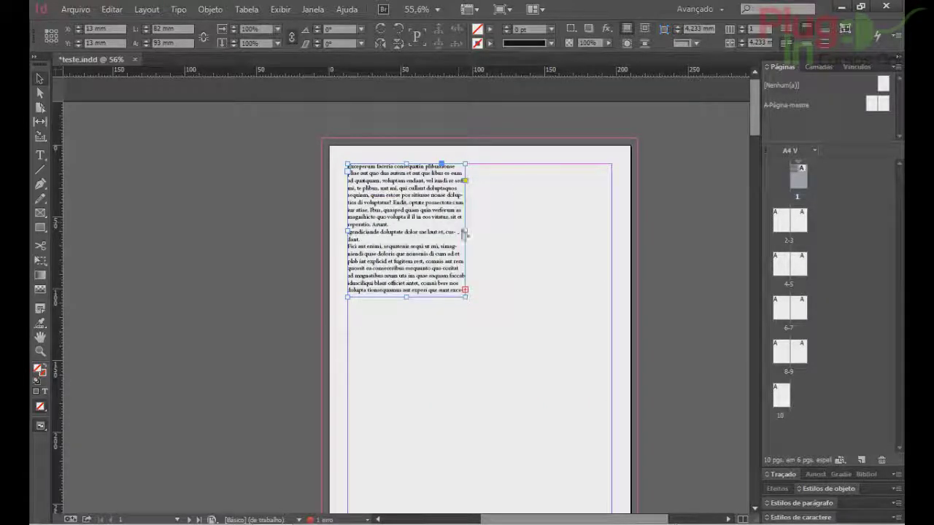
Step: Widen the text frame to about 138.5 mm, then narrow it to about 85 mm
{"action": "left_click_drag", "start_coordinate": [465, 231], "coordinate": [547, 230]}
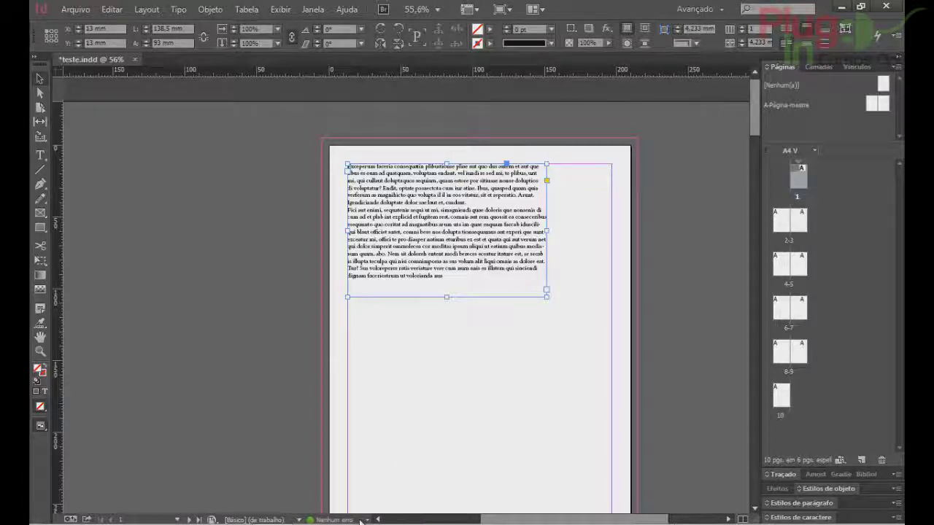
{"action": "left_click_drag", "start_coordinate": [546, 231], "coordinate": [469, 229]}
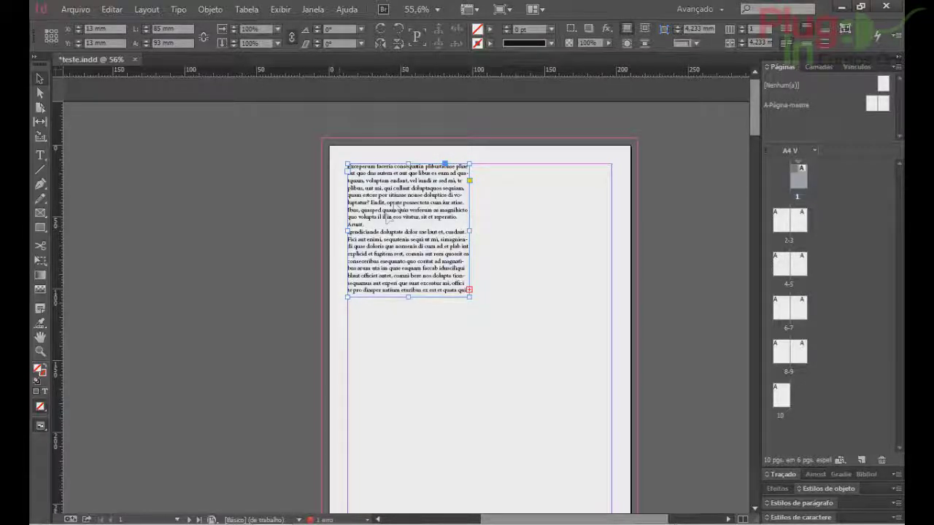
Step: Draw an empty second text frame about 76 by 70.5 mm beside and below the first one, against the right margin
{"action": "left_click", "coordinate": [41, 155]}
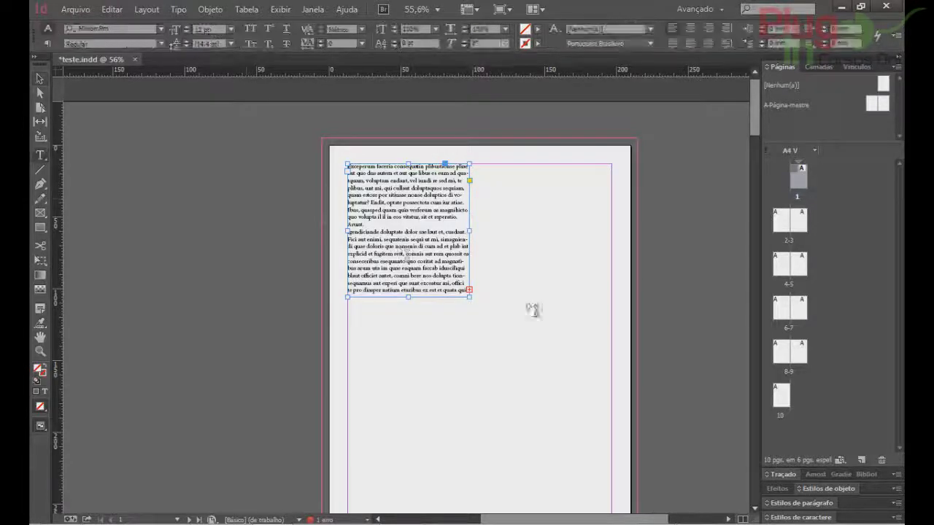
{"action": "left_click", "coordinate": [469, 289]}
{"action": "left_click_drag", "start_coordinate": [502, 272], "coordinate": [611, 372]}
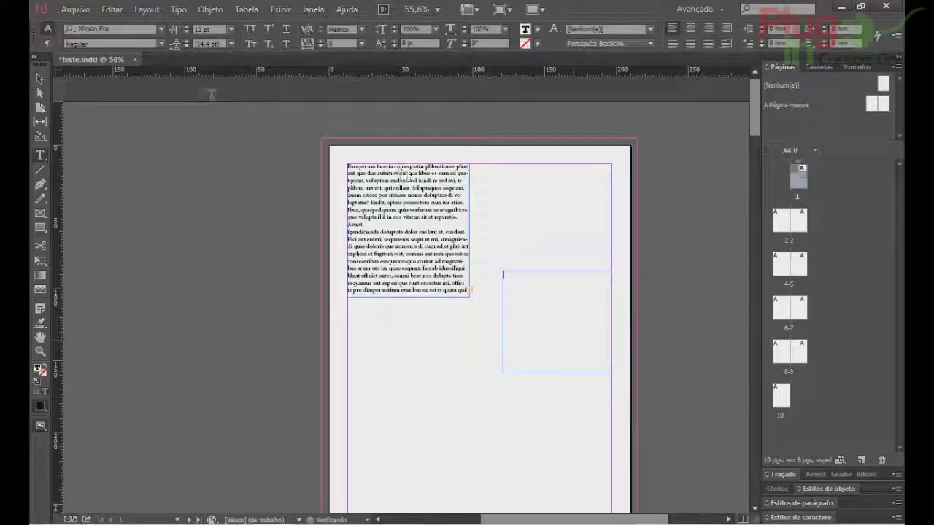
{"action": "left_click", "coordinate": [40, 78]}
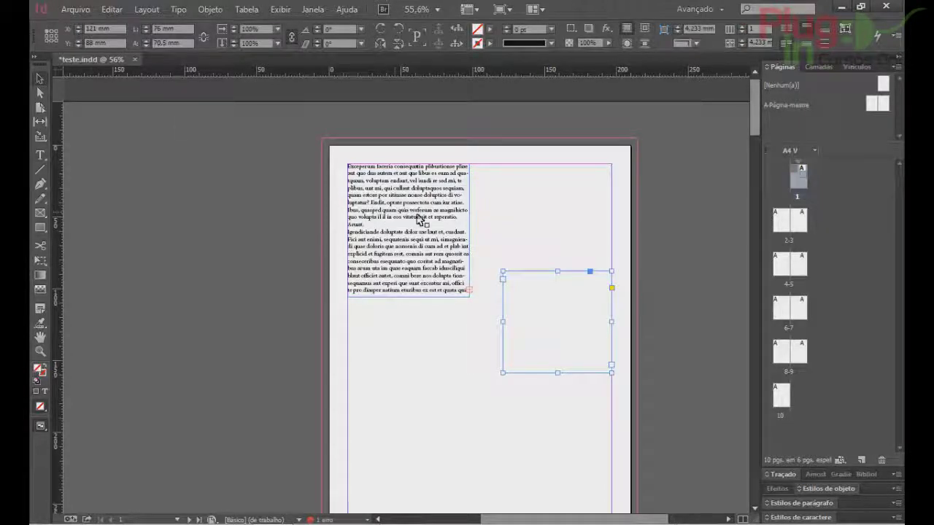
Step: Thread the first frame's overflow text into the empty second frame
{"action": "left_click", "coordinate": [460, 219]}
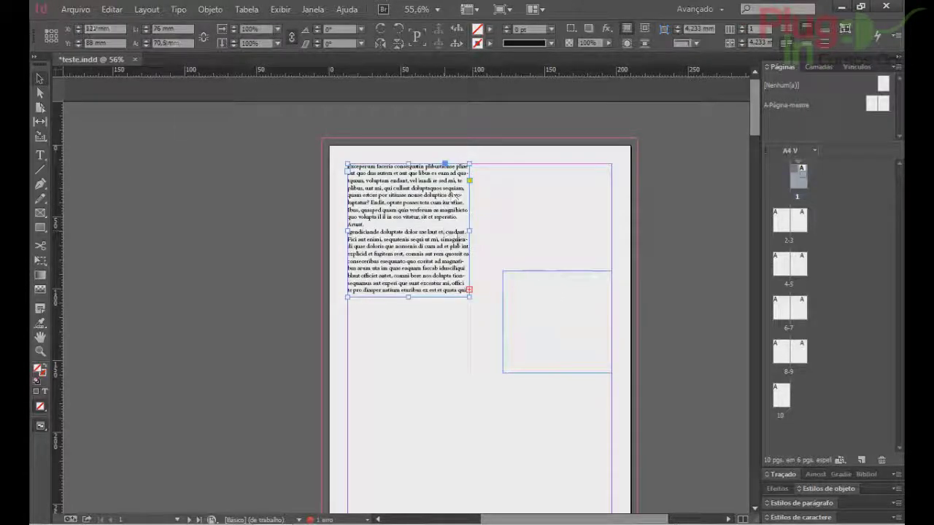
{"action": "left_click", "coordinate": [468, 291]}
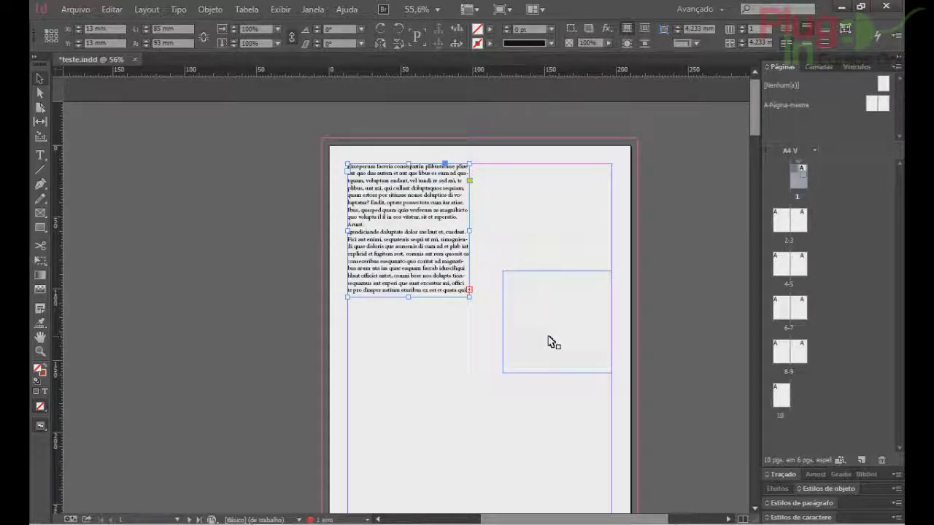
{"action": "left_click", "coordinate": [340, 191]}
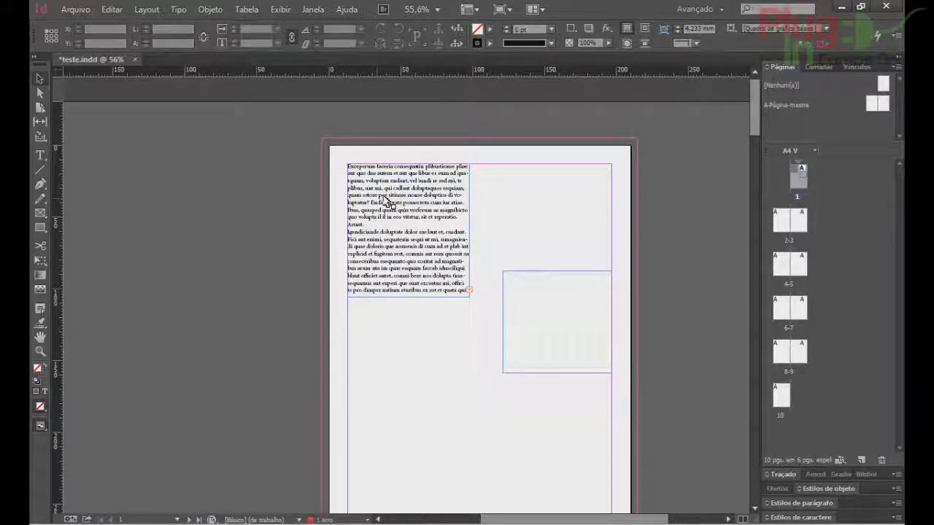
{"action": "left_click", "coordinate": [568, 321]}
{"action": "left_click", "coordinate": [423, 238]}
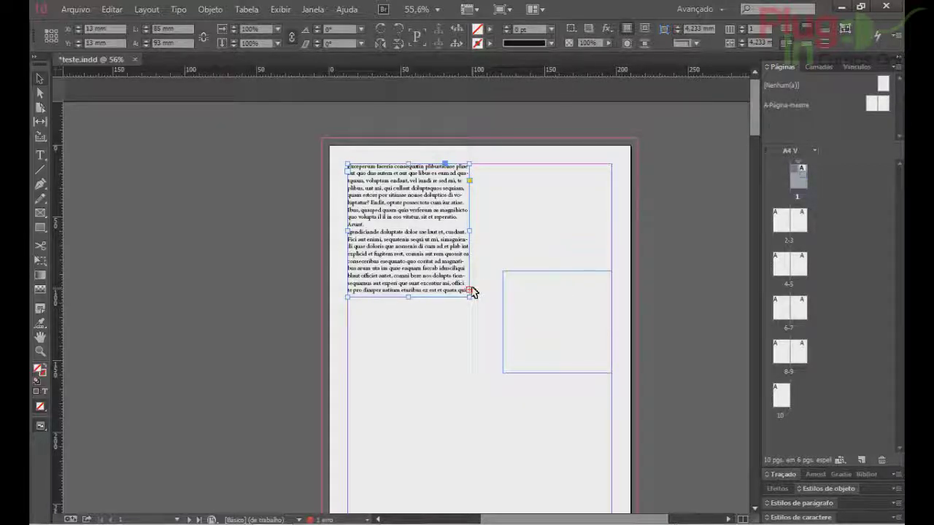
{"action": "left_click", "coordinate": [470, 290]}
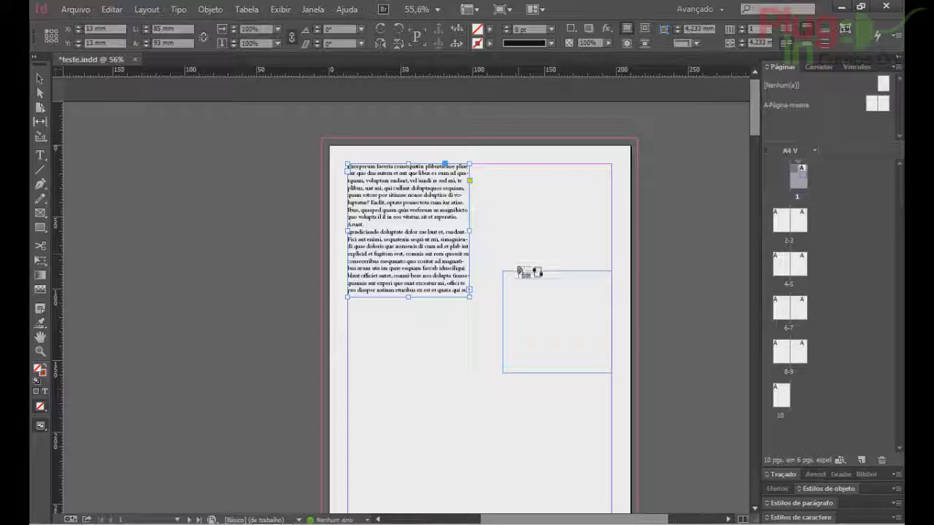
{"action": "left_click", "coordinate": [534, 314]}
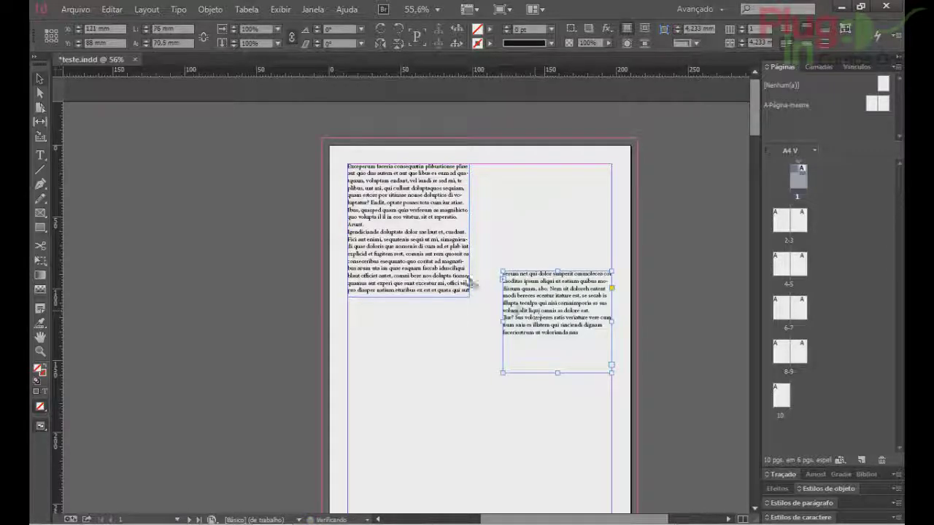
Step: Delete the second text frame that holds the continued text
{"action": "left_click", "coordinate": [447, 269]}
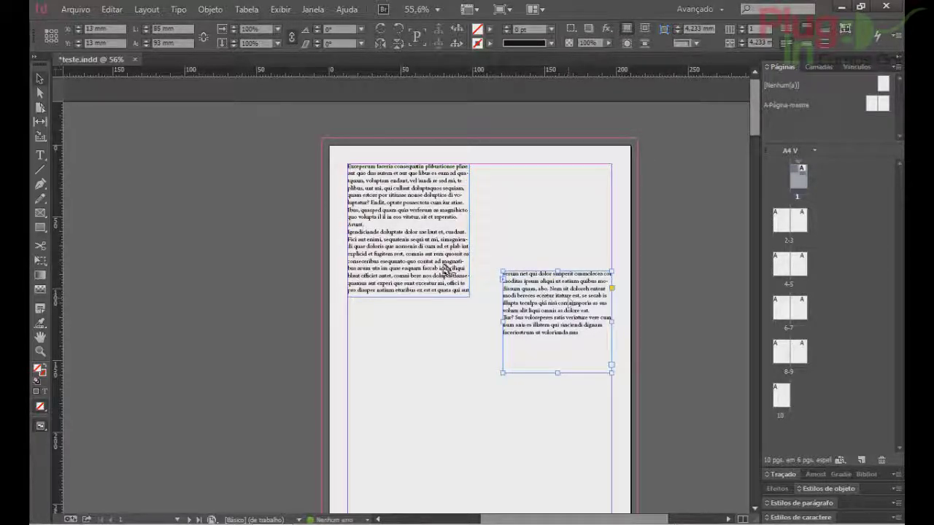
{"action": "left_click", "coordinate": [397, 255]}
{"action": "left_click", "coordinate": [507, 309]}
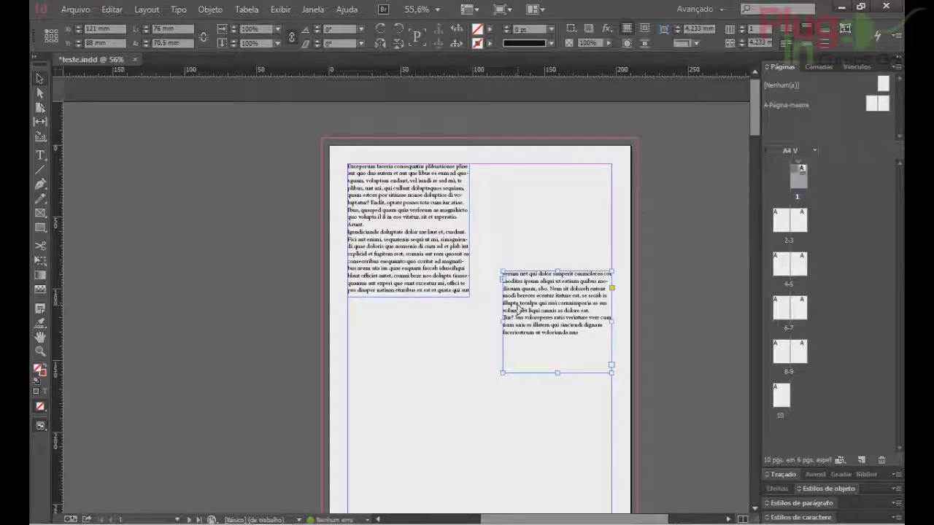
{"action": "key", "text": "Delete"}
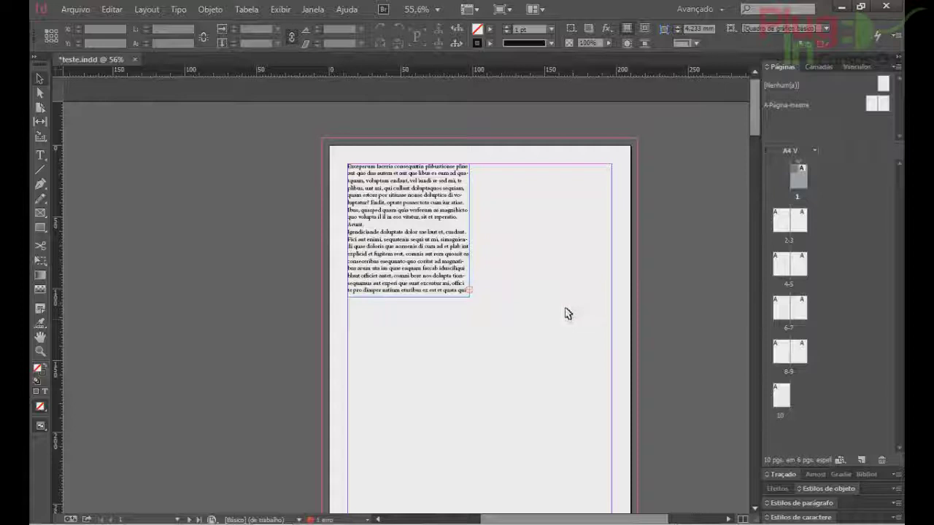
Step: Flow the first frame's overflow text into a newly drawn threaded frame about 85 by 86.5 mm against the right margin
{"action": "left_click", "coordinate": [401, 283]}
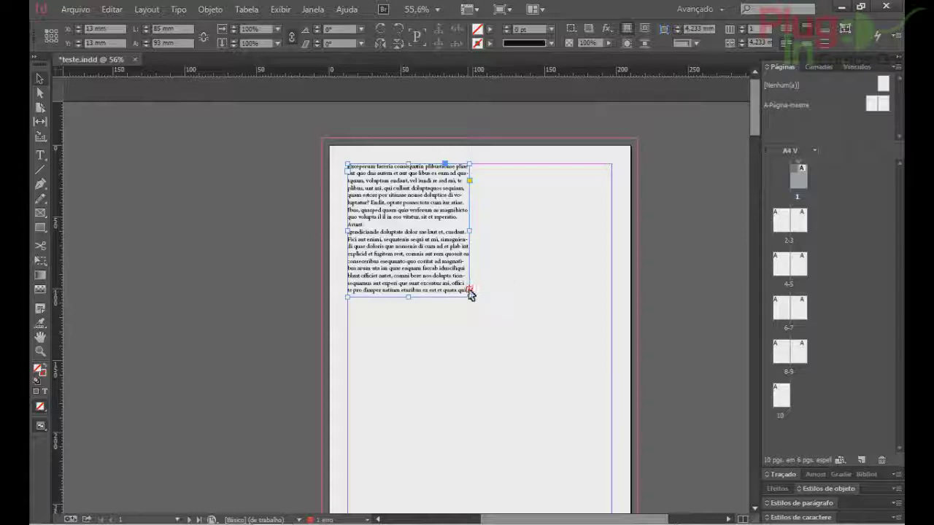
{"action": "left_click", "coordinate": [470, 294]}
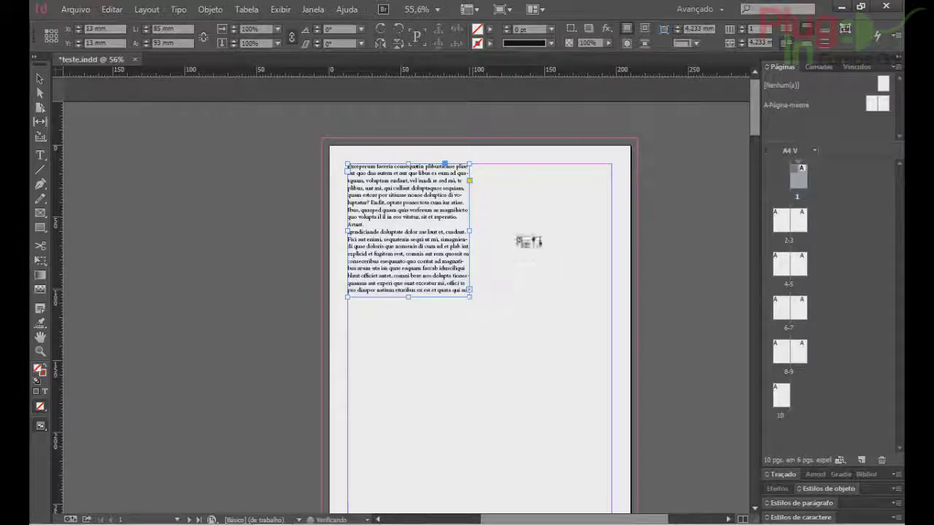
{"action": "left_click_drag", "start_coordinate": [491, 243], "coordinate": [611, 367]}
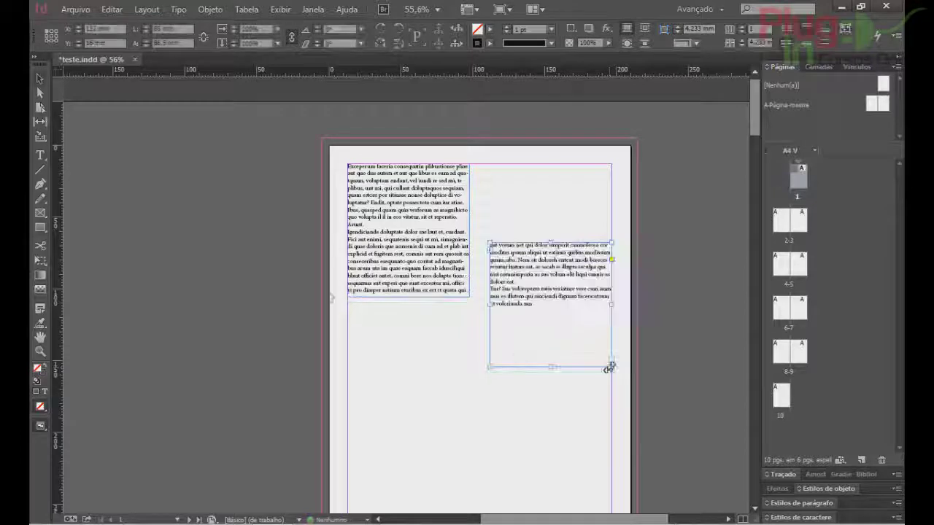
Step: Reduce the second threaded frame's height to about 70.5 mm from its lower edge
{"action": "left_click", "coordinate": [465, 222]}
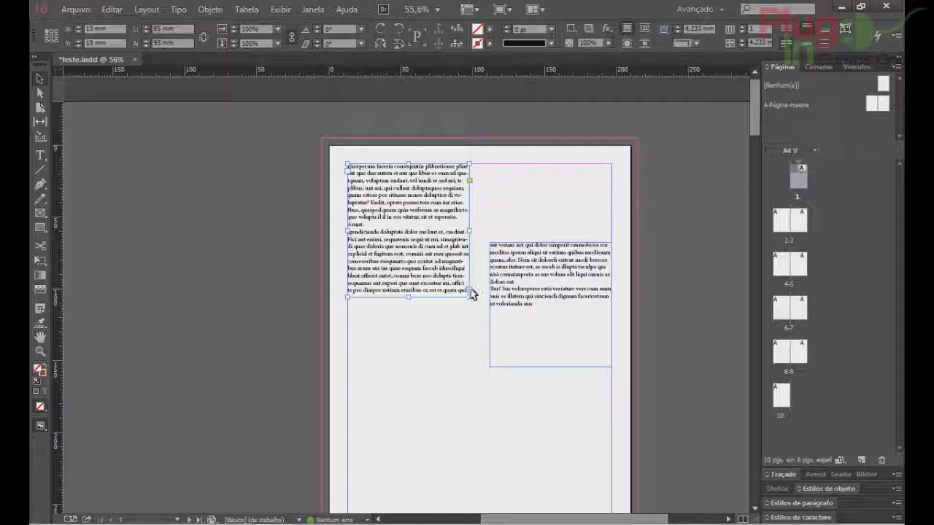
{"action": "left_click", "coordinate": [527, 283]}
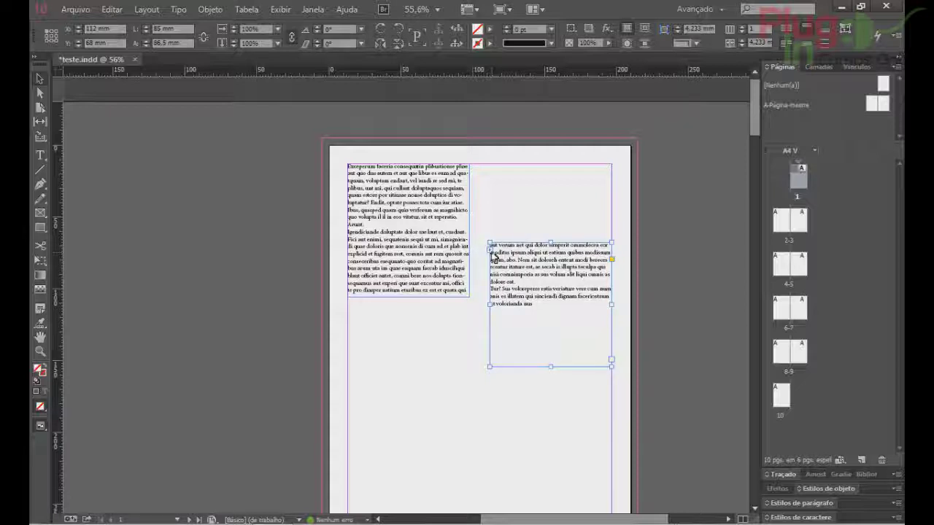
{"action": "left_click_drag", "start_coordinate": [550, 366], "coordinate": [549, 343]}
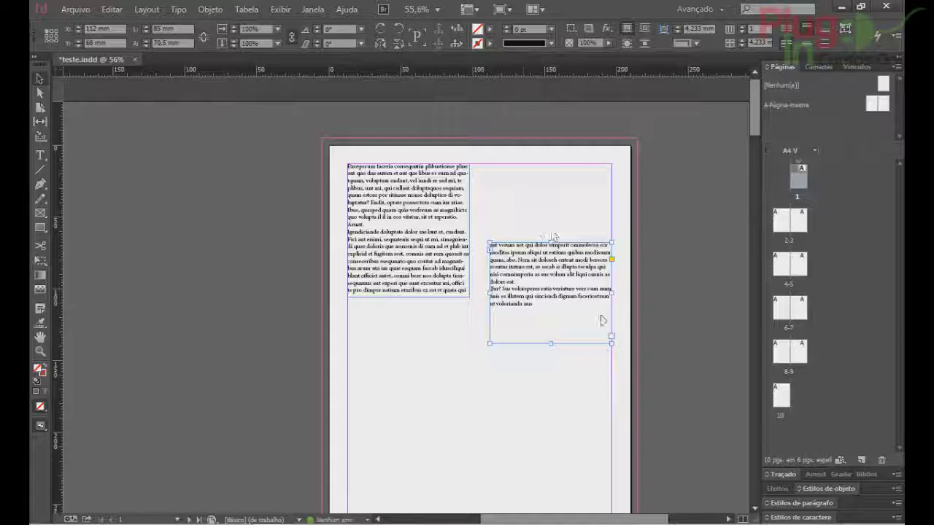
Step: Thread the second frame into a newly drawn third frame about 83.5 by 74.5 mm below the first frame
{"action": "left_click", "coordinate": [611, 338]}
{"action": "left_click_drag", "start_coordinate": [359, 354], "coordinate": [474, 458]}
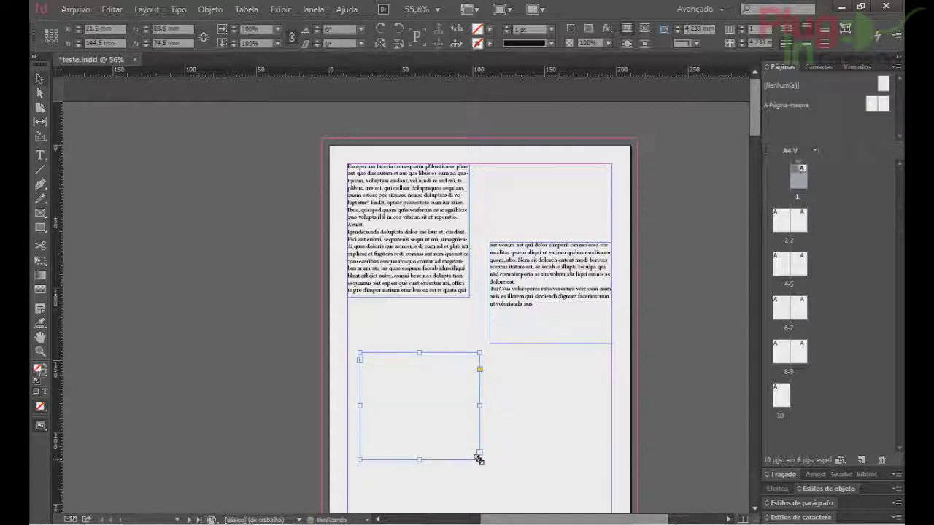
{"action": "left_click", "coordinate": [415, 396]}
{"action": "left_click", "coordinate": [585, 301]}
{"action": "left_click", "coordinate": [440, 402]}
{"action": "left_click", "coordinate": [553, 319]}
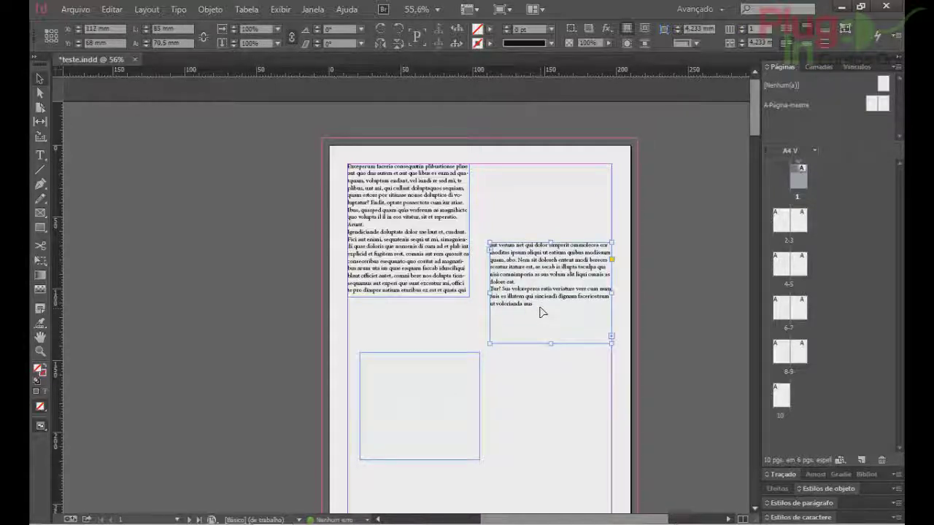
Step: Fill the second and third threaded frames with placeholder text, continuing from the end of the second frame's text
{"action": "double_click", "coordinate": [541, 309]}
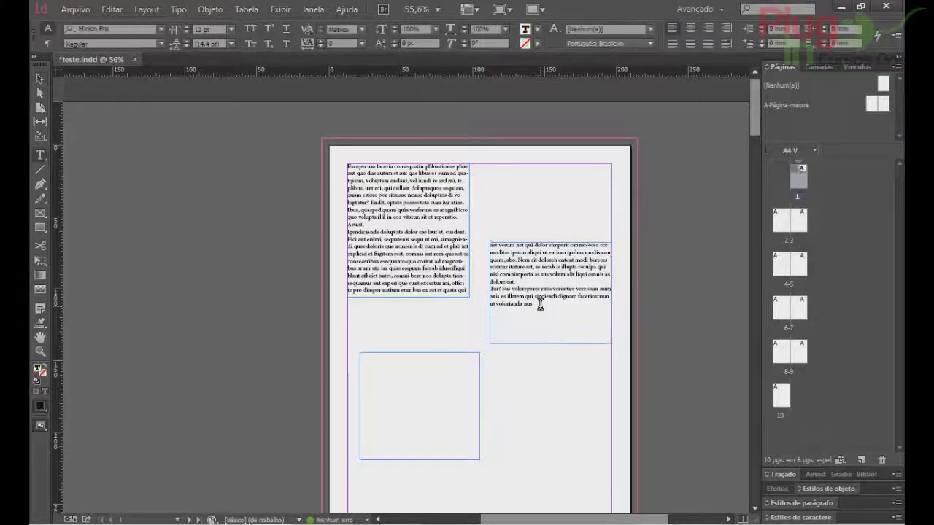
{"action": "right_click", "coordinate": [540, 306]}
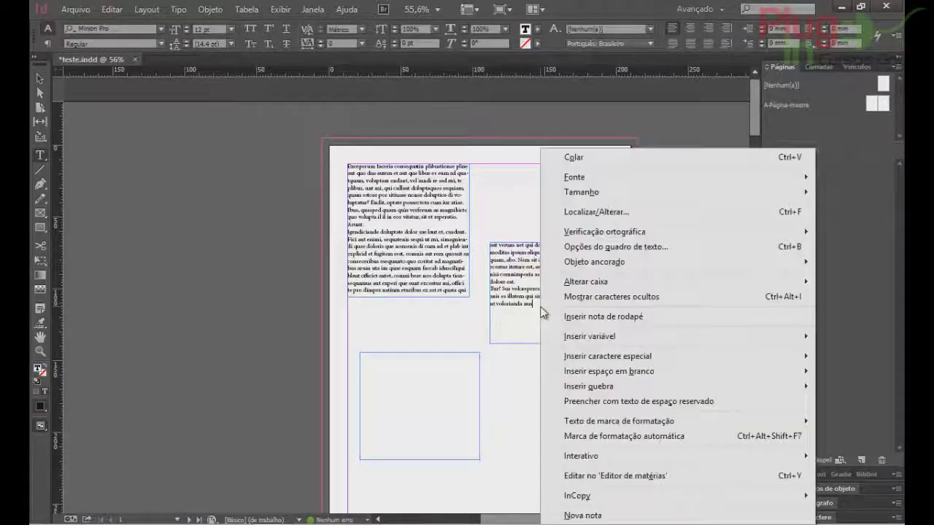
{"action": "left_click", "coordinate": [577, 402]}
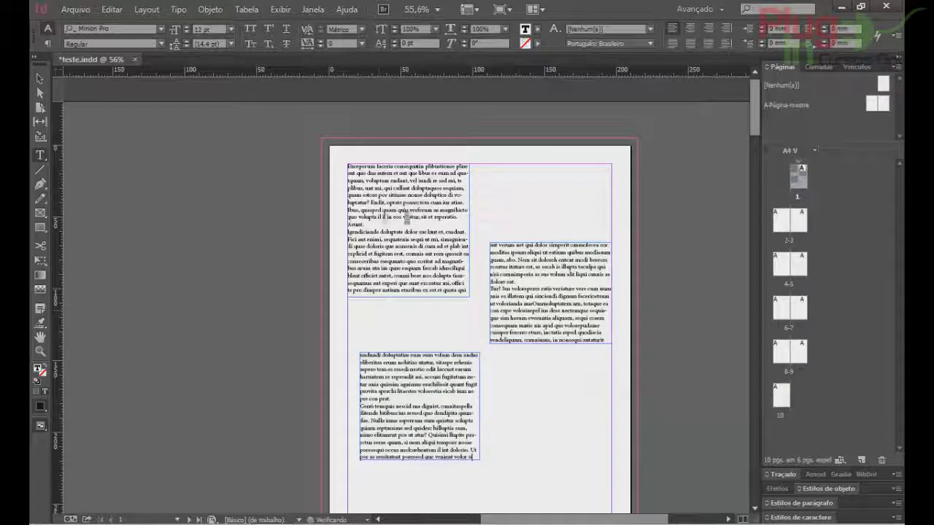
Step: Select the second text frame and turn on the display of text threads between the linked frames
{"action": "left_click", "coordinate": [40, 79]}
{"action": "left_click", "coordinate": [352, 224]}
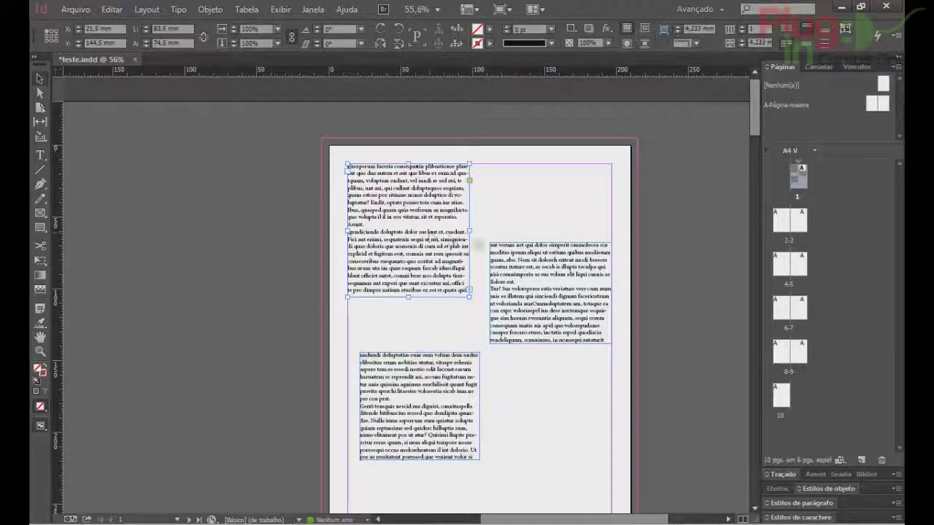
{"action": "left_click", "coordinate": [576, 310], "text": "shift"}
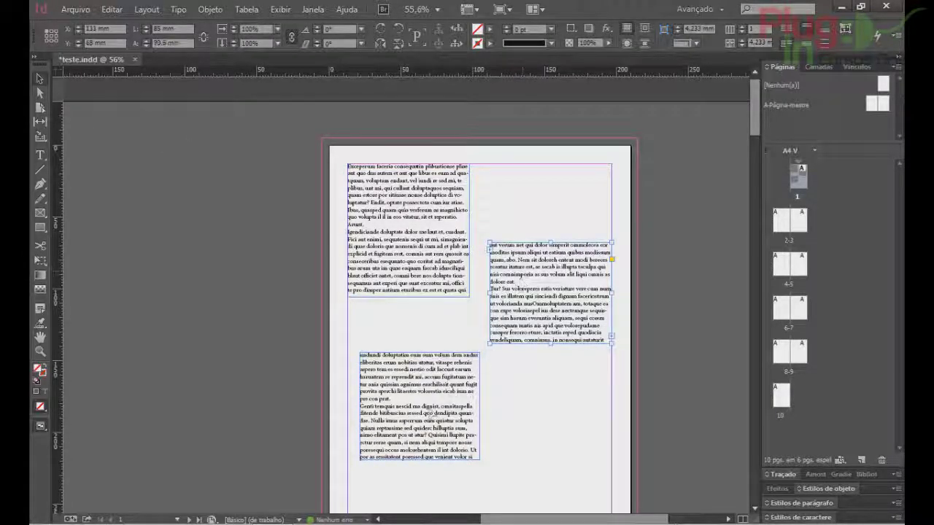
{"action": "left_click", "coordinate": [510, 279]}
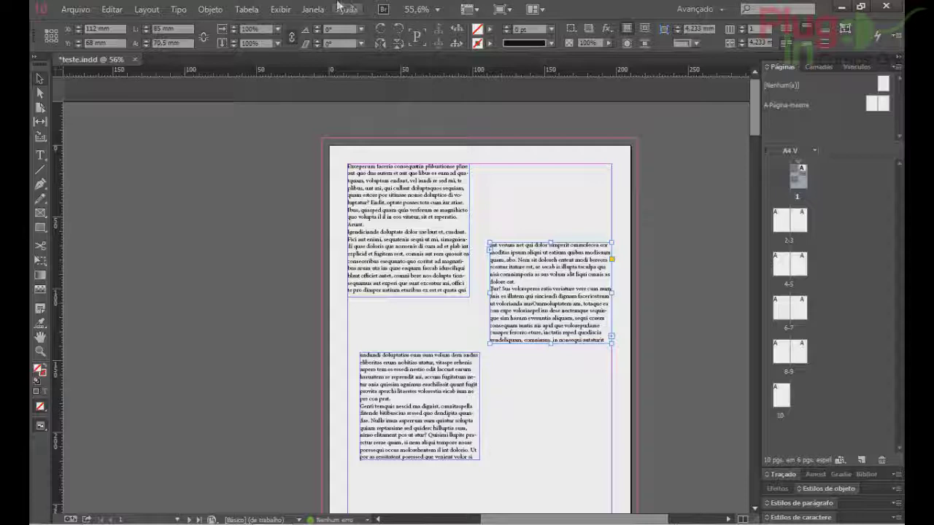
{"action": "left_click", "coordinate": [269, 13]}
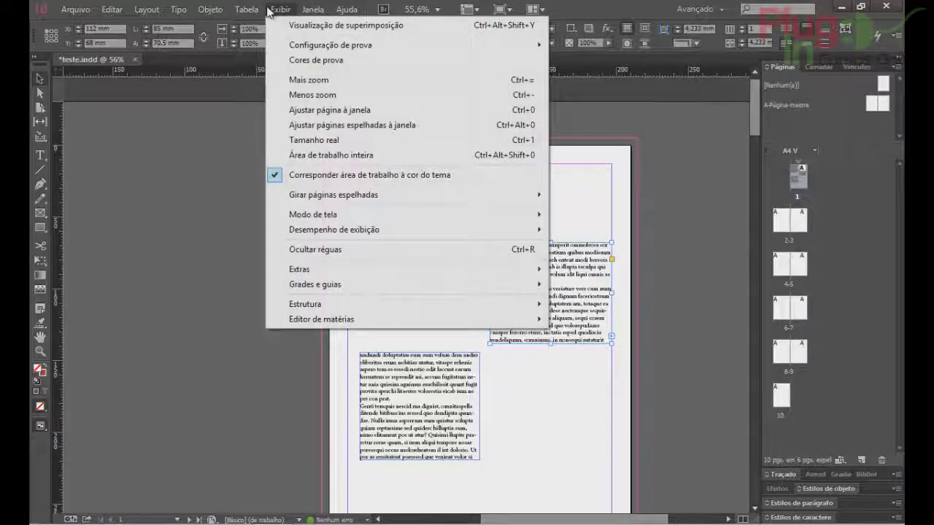
{"action": "mouse_move", "coordinate": [317, 268]}
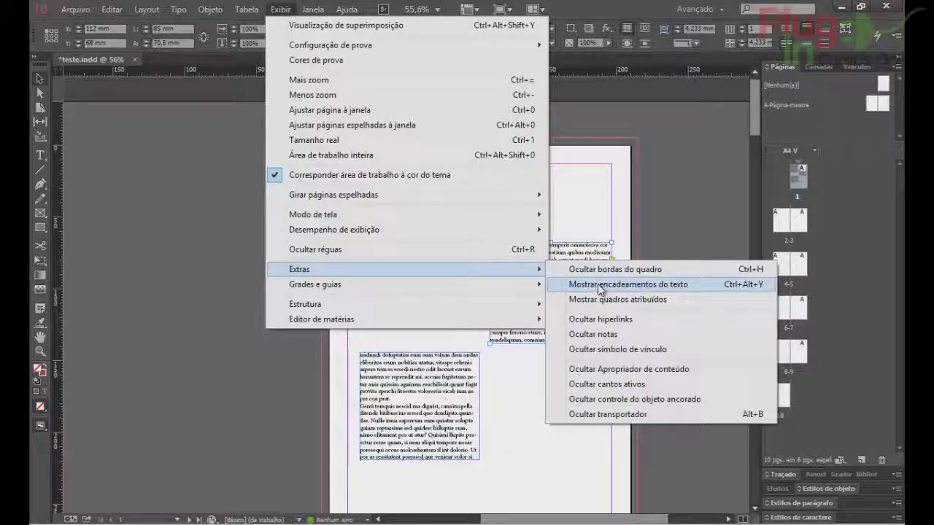
{"action": "left_click", "coordinate": [597, 283]}
Step: Reposition the three threaded frames, shifting the first two slightly down and placing the third at about X 93 mm, Y 169 mm, and deselect everything
{"action": "left_click_drag", "start_coordinate": [411, 395], "coordinate": [489, 444]}
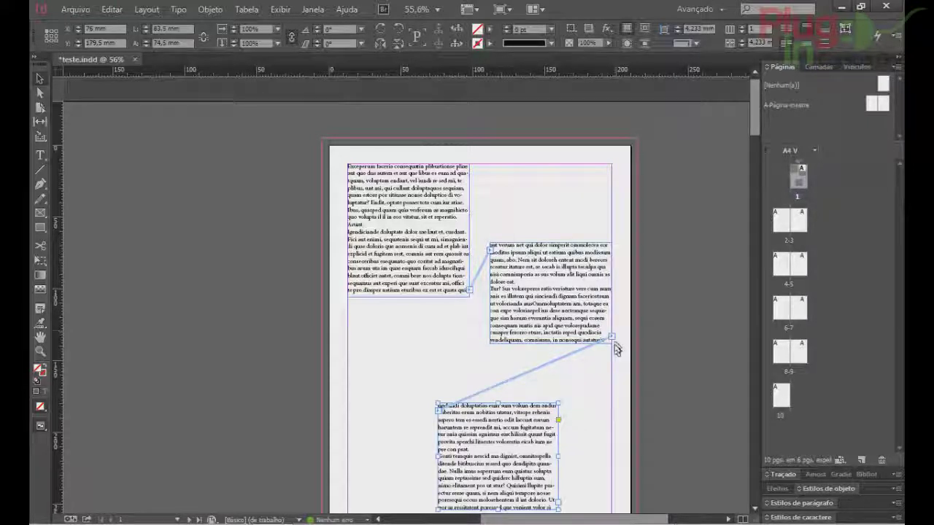
{"action": "left_click_drag", "start_coordinate": [431, 433], "coordinate": [349, 392]}
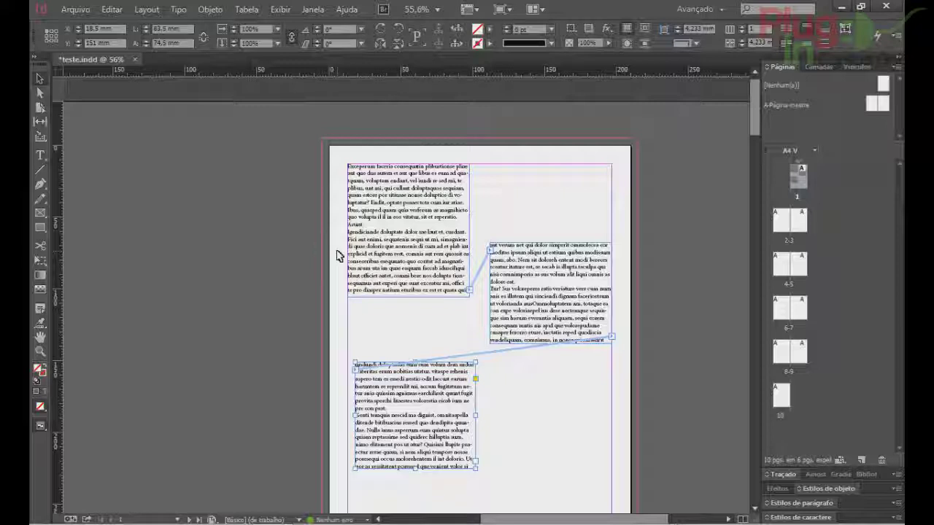
{"action": "left_click_drag", "start_coordinate": [401, 394], "coordinate": [459, 413]}
{"action": "left_click_drag", "start_coordinate": [412, 232], "coordinate": [423, 254]}
{"action": "mouse_move", "coordinate": [551, 289]}
{"action": "left_mouse_down"}
{"action": "mouse_move", "coordinate": [553, 304]}
{"action": "mouse_move", "coordinate": [542, 294]}
{"action": "mouse_move", "coordinate": [541, 311]}
{"action": "mouse_move", "coordinate": [541, 294]}
{"action": "left_mouse_up"}
{"action": "left_click_drag", "start_coordinate": [454, 409], "coordinate": [505, 424]}
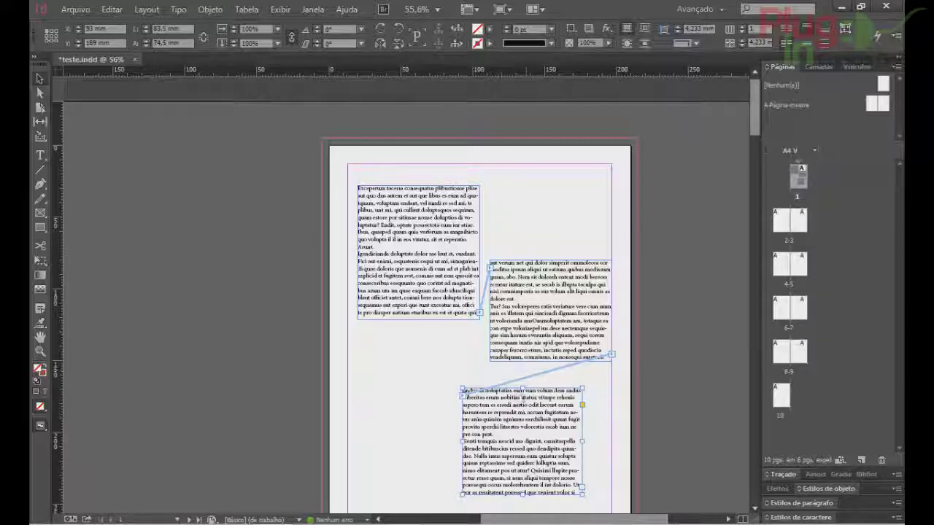
{"action": "left_click", "coordinate": [544, 232]}
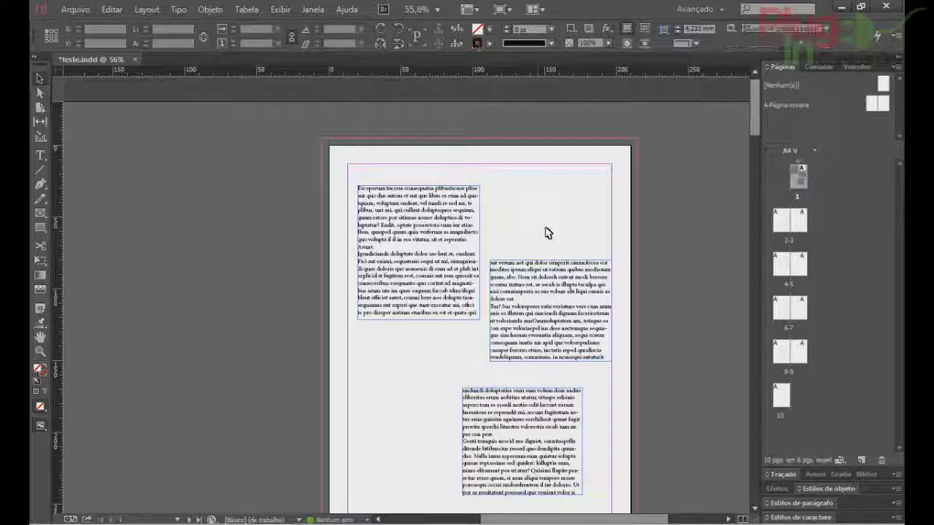